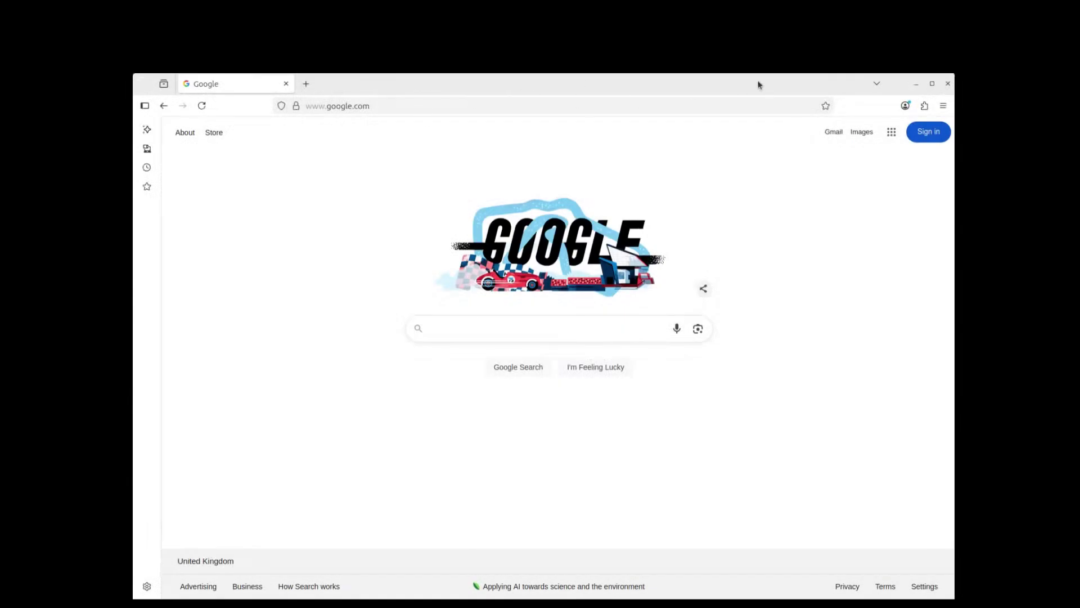
Step: Search Google for 'ubuntu' and open the ubuntu.com result
{"action": "left_click", "coordinate": [550, 329]}
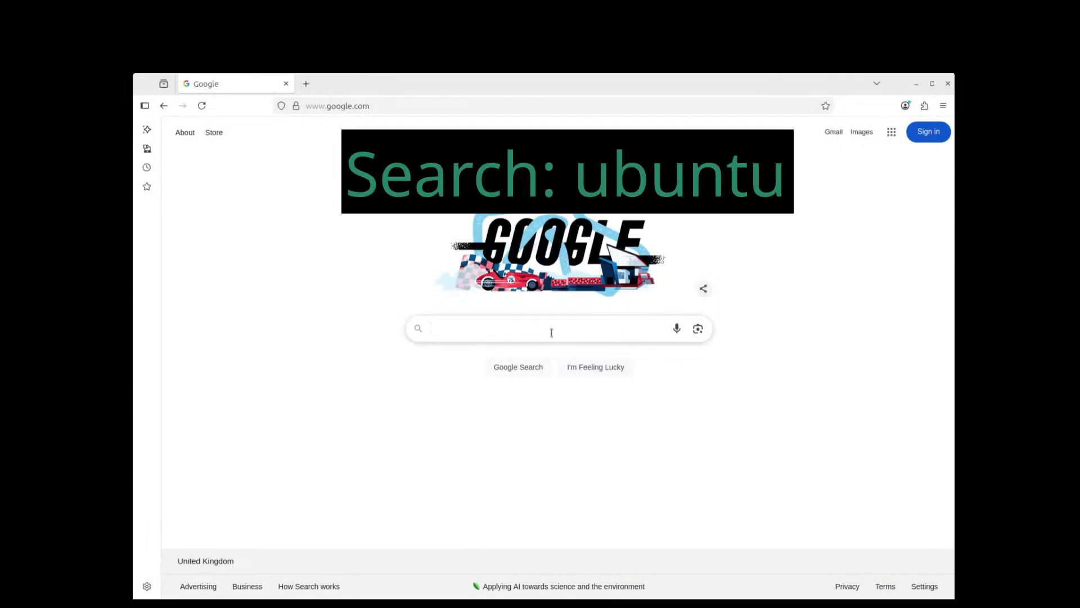
{"action": "type", "text": "ubuntu"}
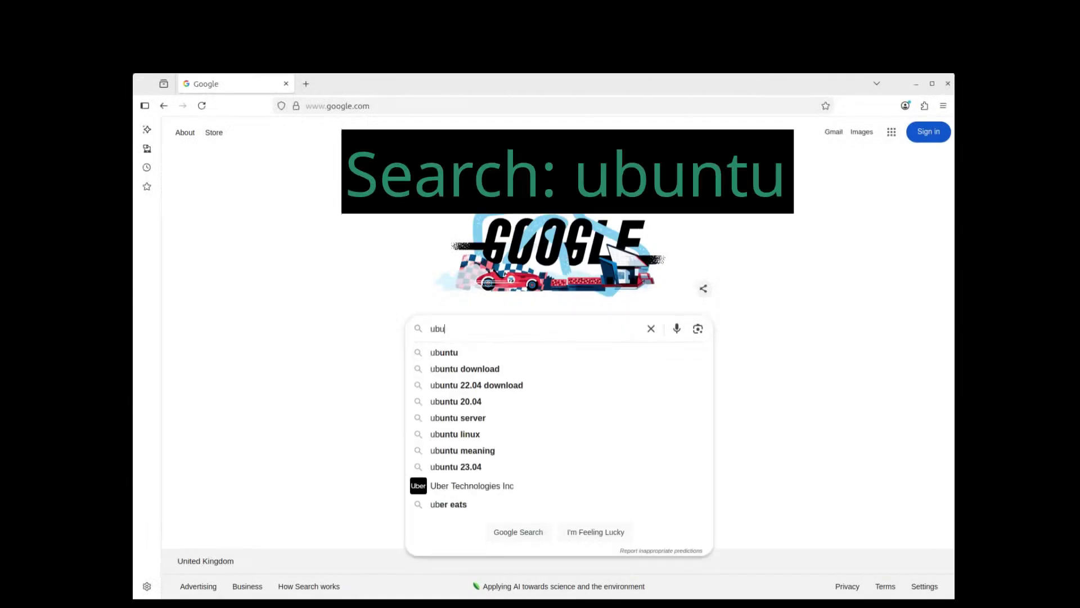
{"action": "key", "text": "Return"}
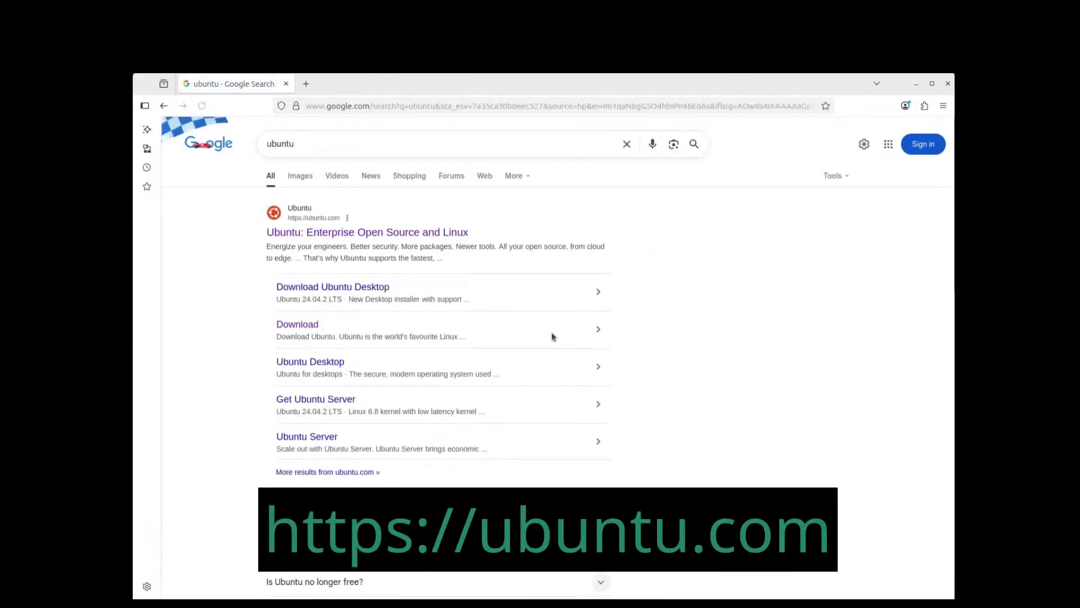
{"action": "left_click", "coordinate": [461, 233]}
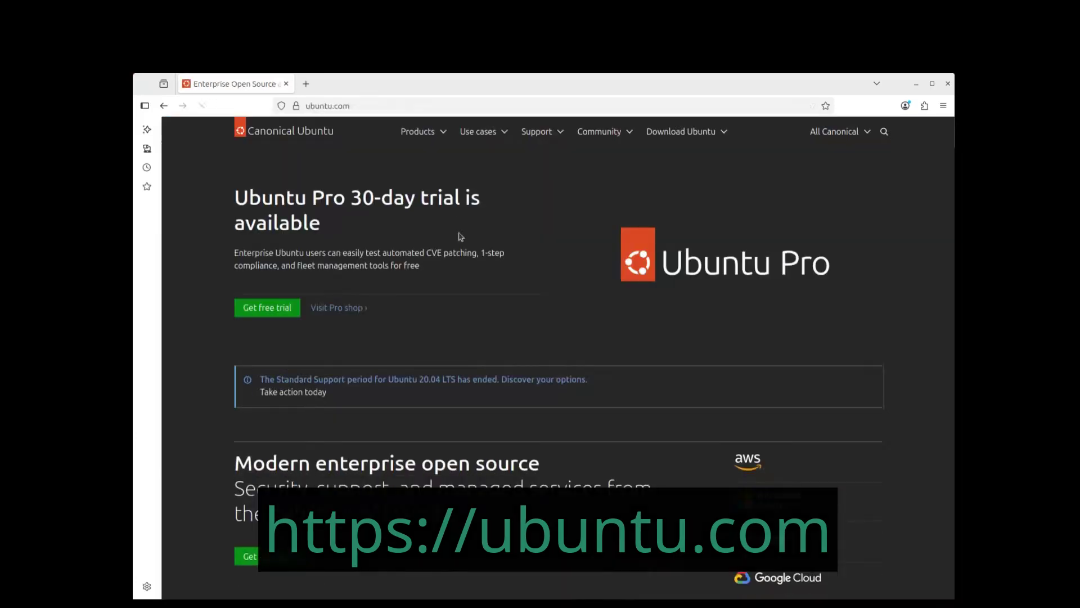
Step: From Download Ubuntu > Ubuntu Desktop, download the 25.04 ISO for Intel or AMD 64-bit
{"action": "left_click", "coordinate": [717, 133]}
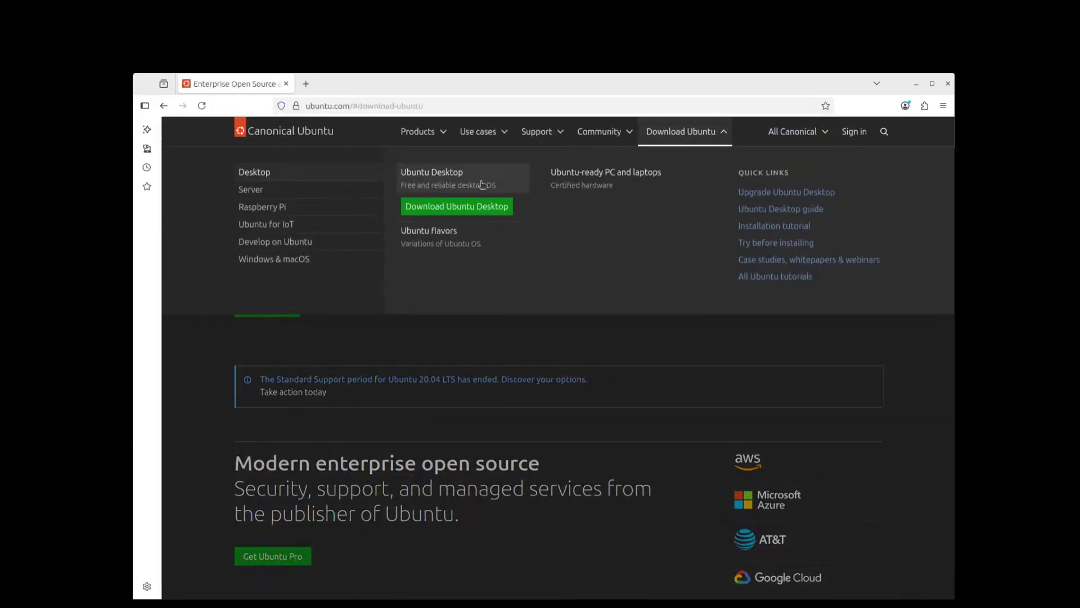
{"action": "left_click", "coordinate": [500, 208]}
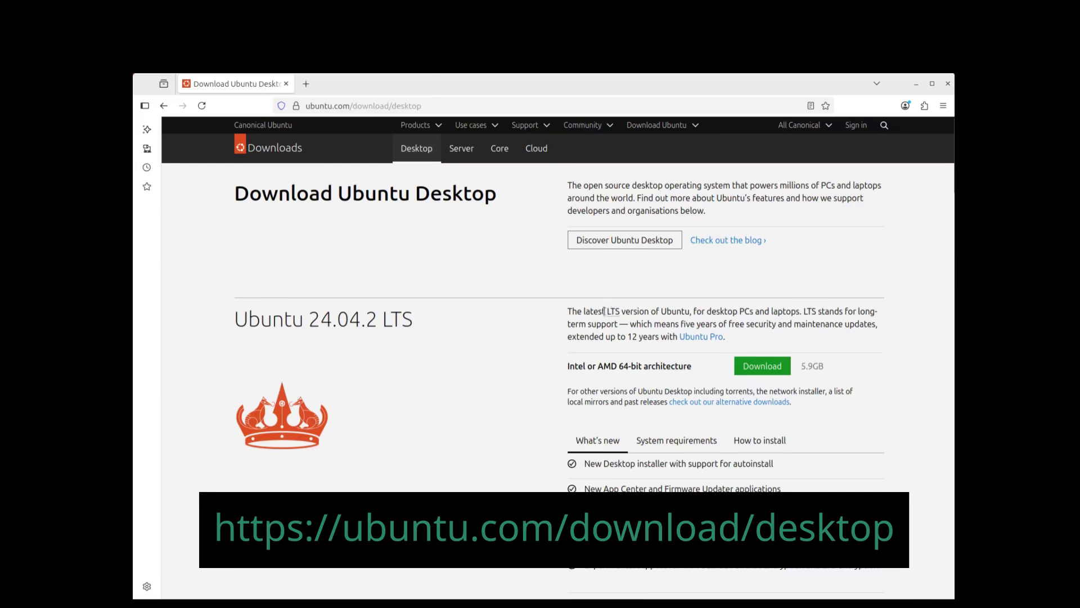
{"action": "scroll", "coordinate": [558, 329], "scroll_direction": "down", "scroll_amount": 8}
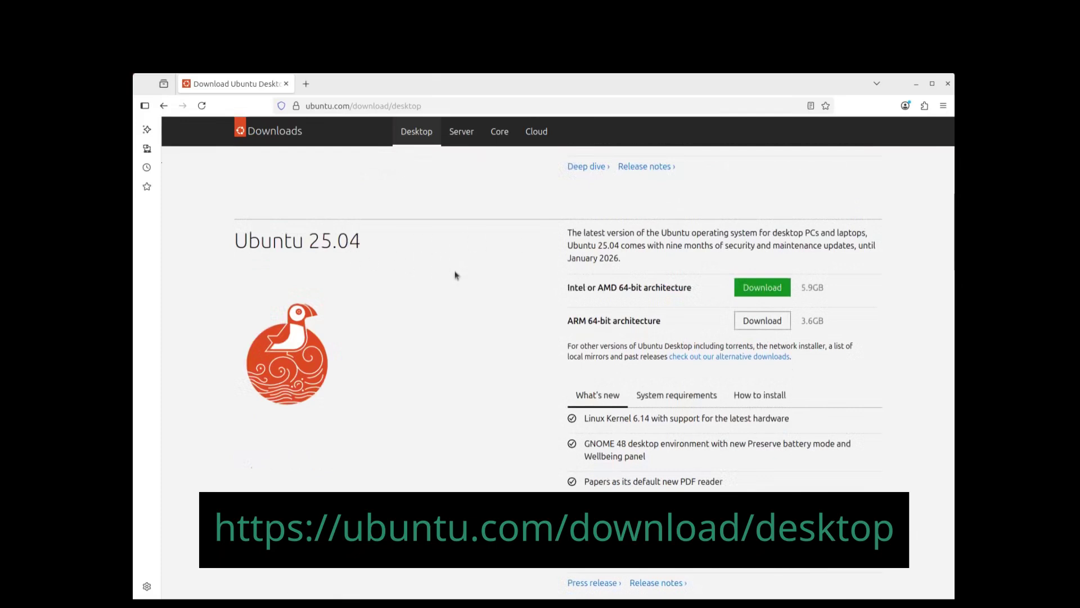
{"action": "left_click_drag", "start_coordinate": [570, 286], "coordinate": [698, 288]}
{"action": "left_click", "coordinate": [704, 293]}
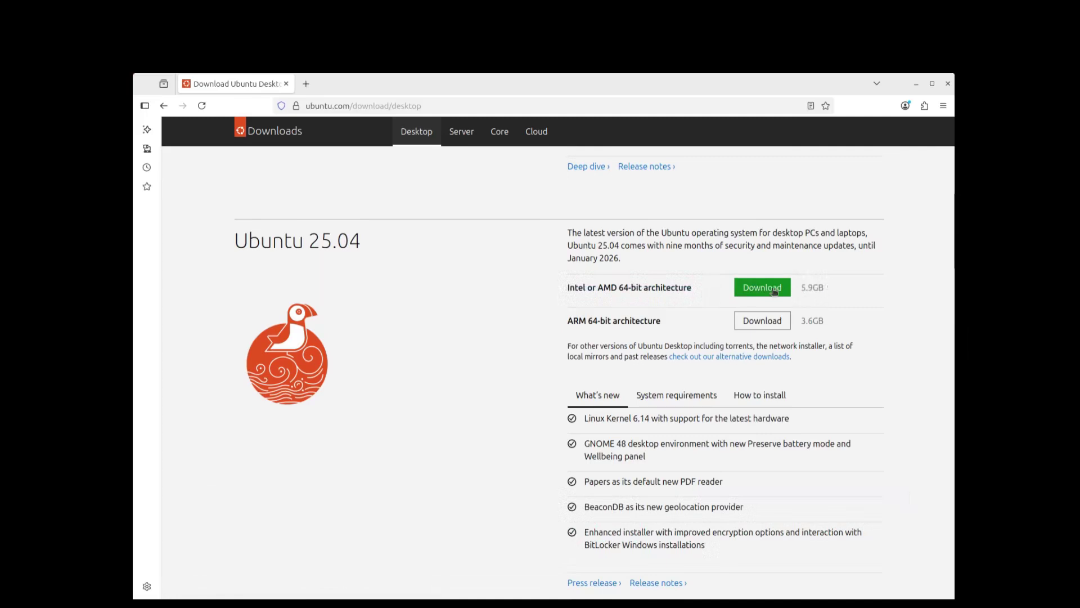
{"action": "left_click", "coordinate": [765, 288]}
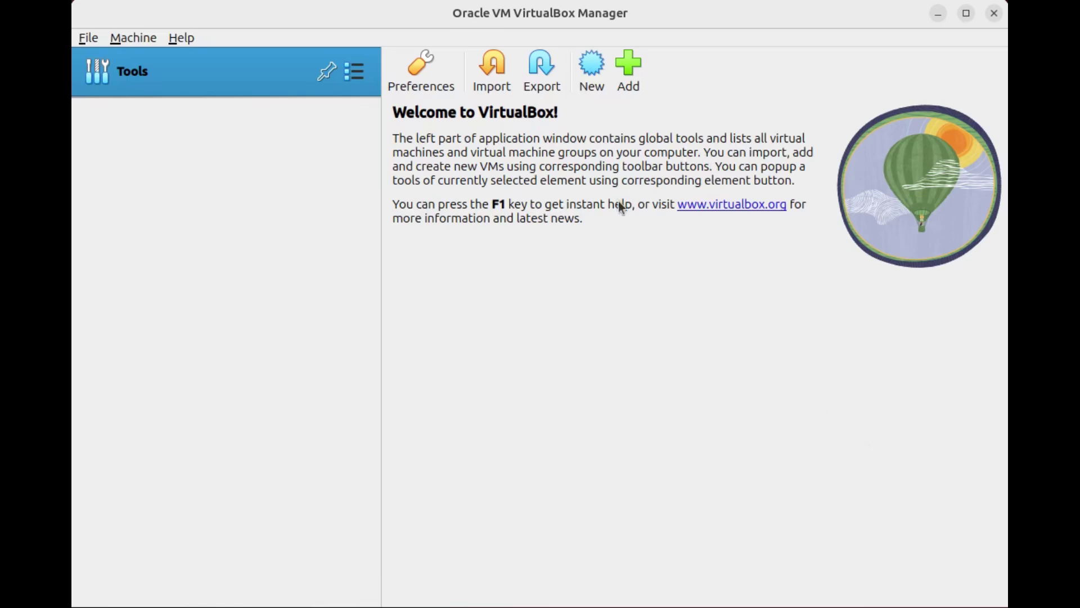
Step: Create a new VM named Ubuntu, setting its folder to Ubuntu-Puffin
{"action": "left_click", "coordinate": [590, 71]}
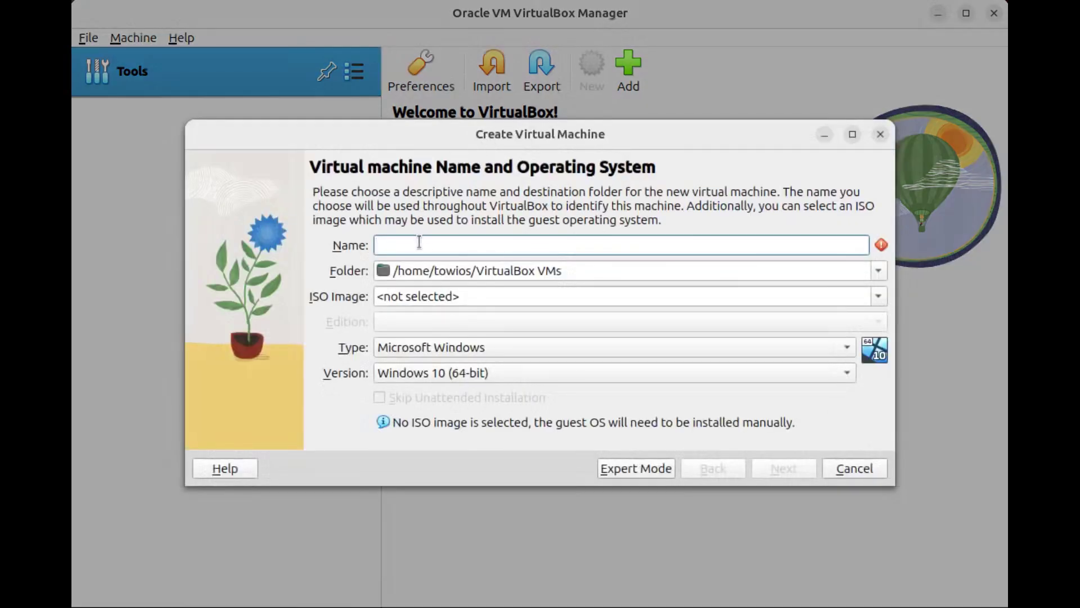
{"action": "type", "text": "Ubuntu"}
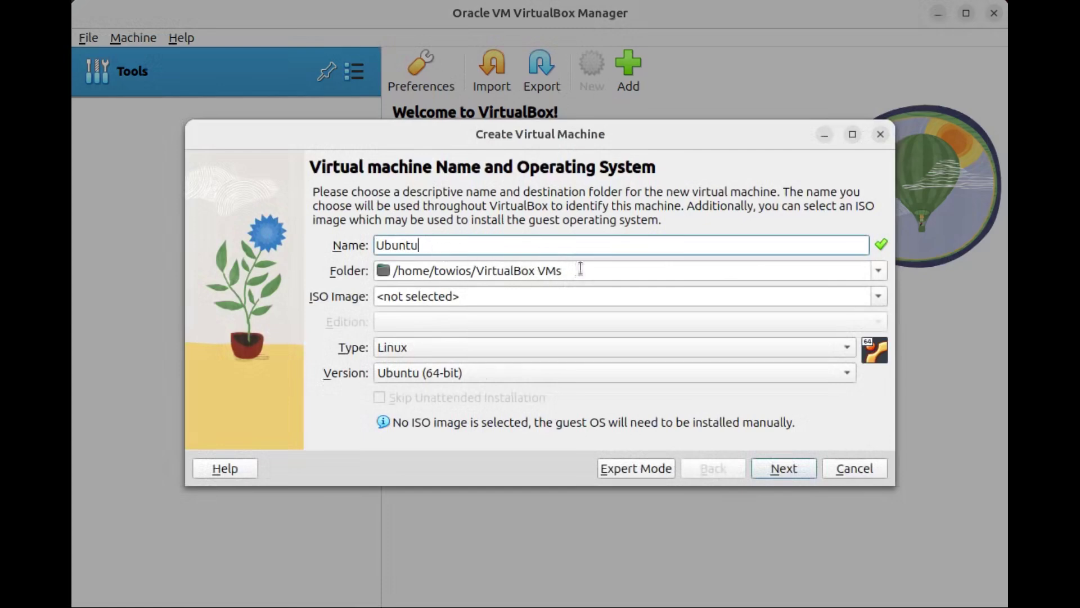
{"action": "left_click", "coordinate": [617, 268]}
{"action": "type", "text": "/Ubuntu-Puffin"}
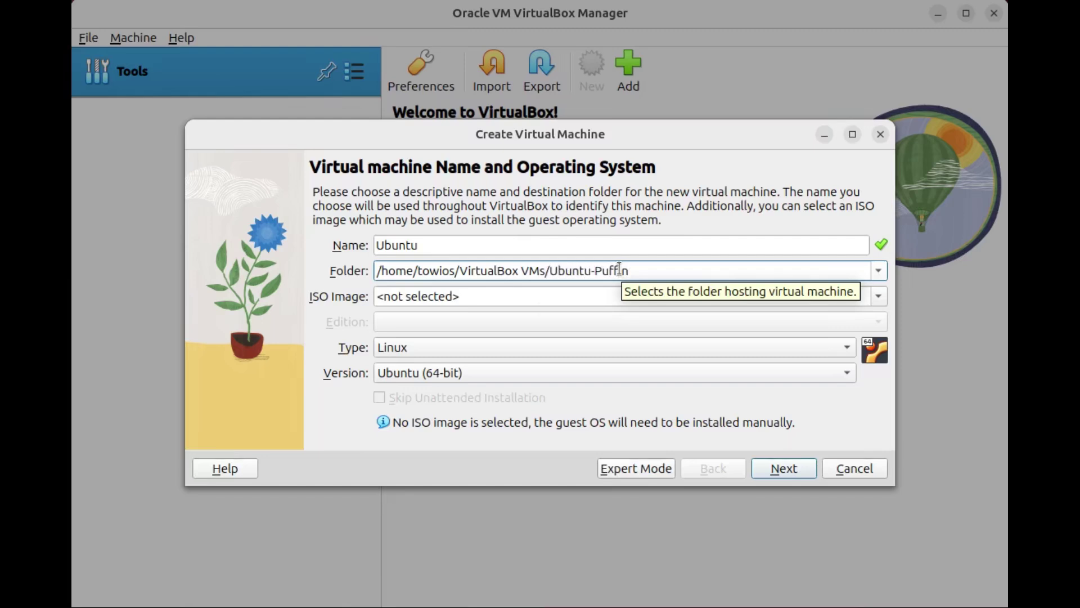
Step: Attach the ubuntu-25.04 desktop ISO, skip unattended installation, and continue to Hardware
{"action": "left_click", "coordinate": [466, 294]}
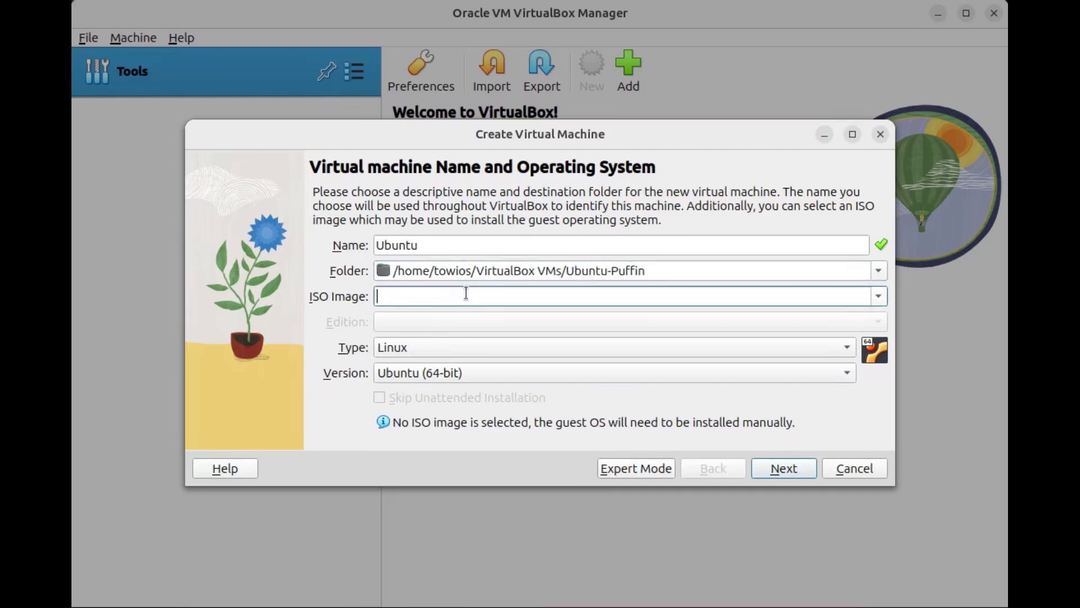
{"action": "left_click", "coordinate": [879, 297]}
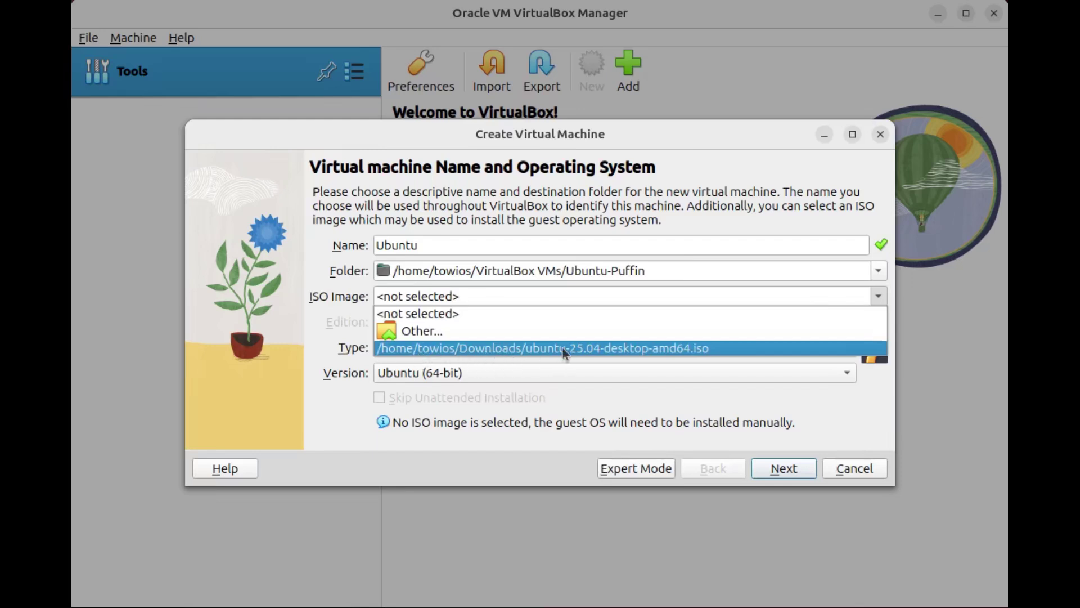
{"action": "left_click", "coordinate": [585, 348]}
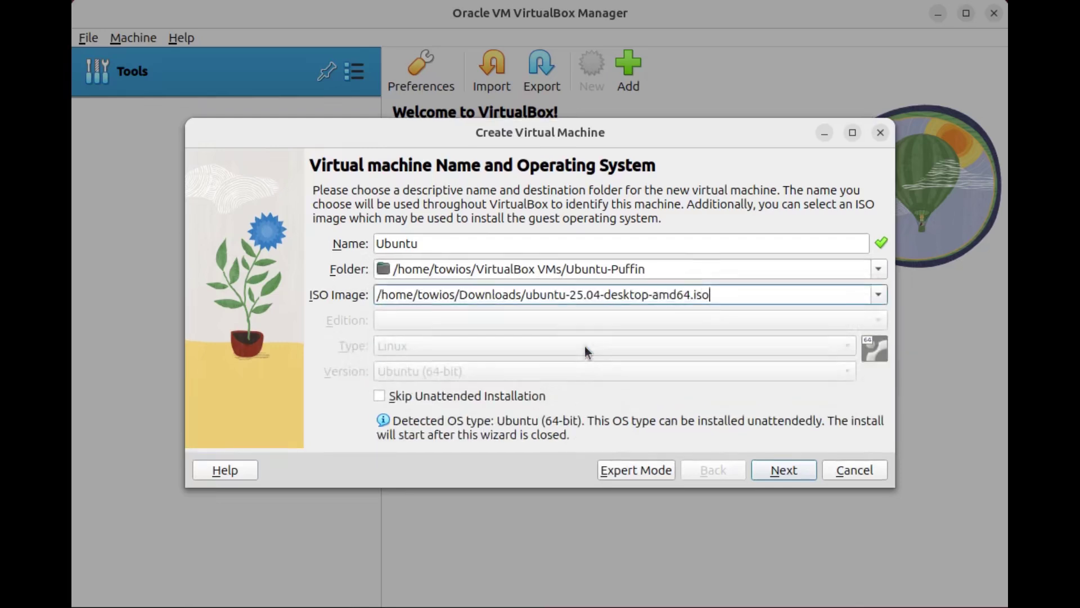
{"action": "left_click", "coordinate": [380, 396]}
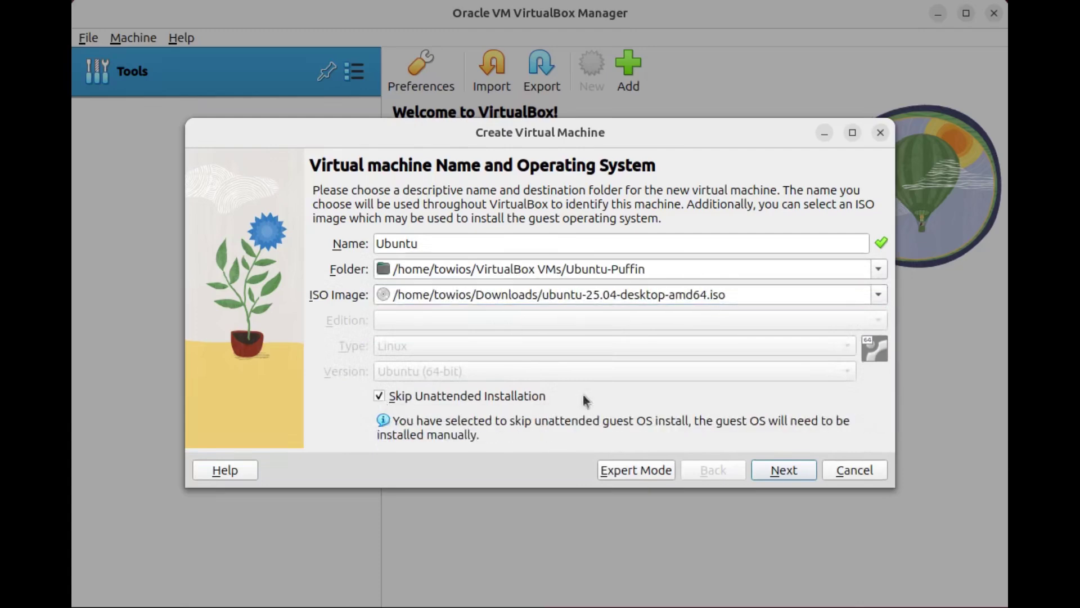
{"action": "left_click", "coordinate": [761, 471]}
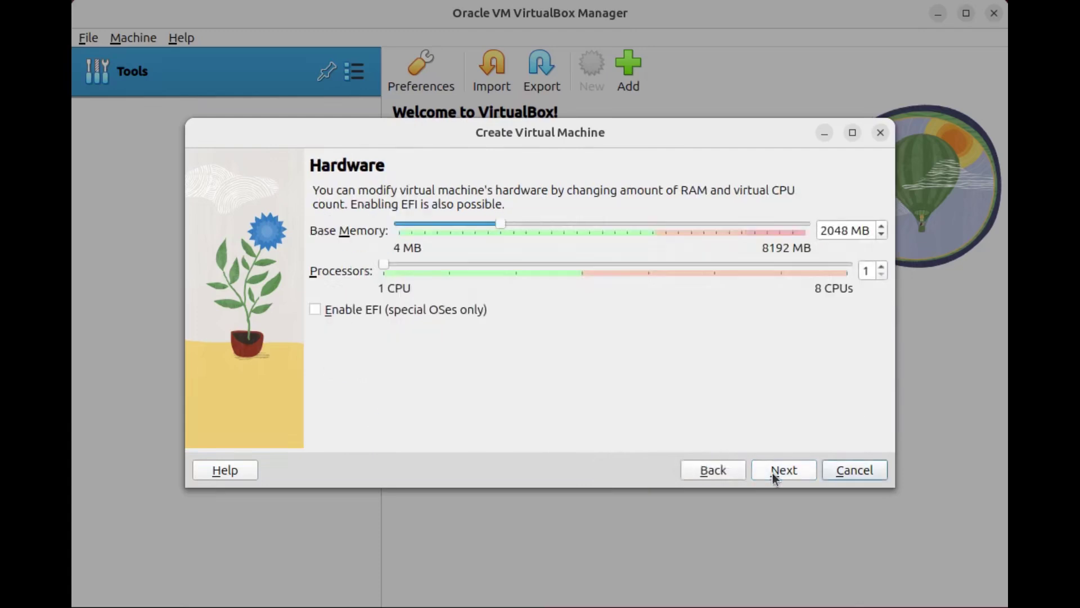
Step: Allocate 4096 MB memory and 2 processors, keep the 25 GB disk, and finish the wizard
{"action": "triple_click", "coordinate": [849, 232]}
{"action": "type", "text": "4096"}
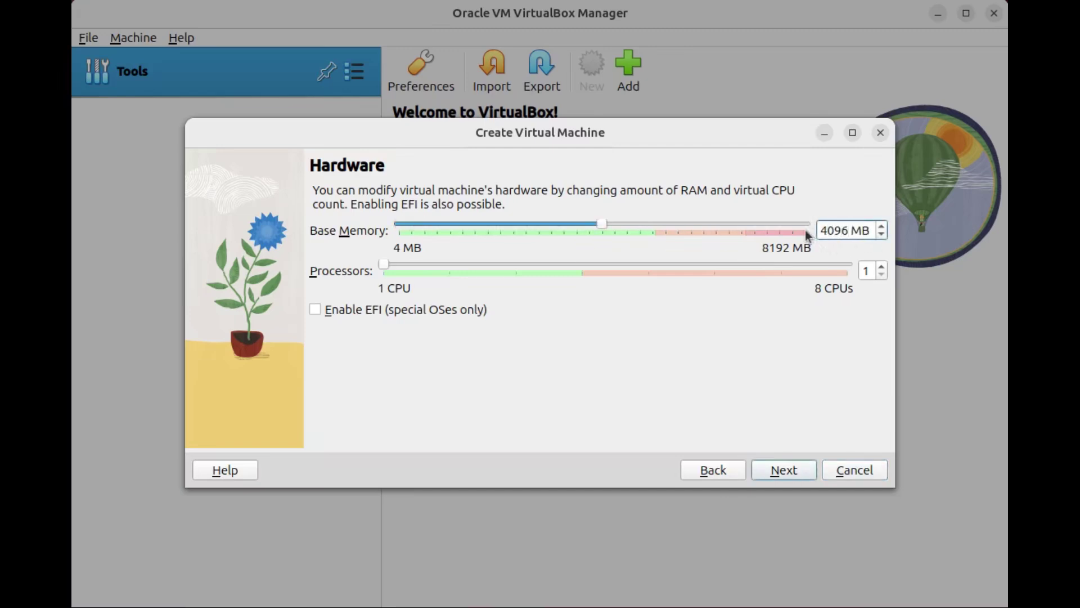
{"action": "left_click", "coordinate": [450, 265]}
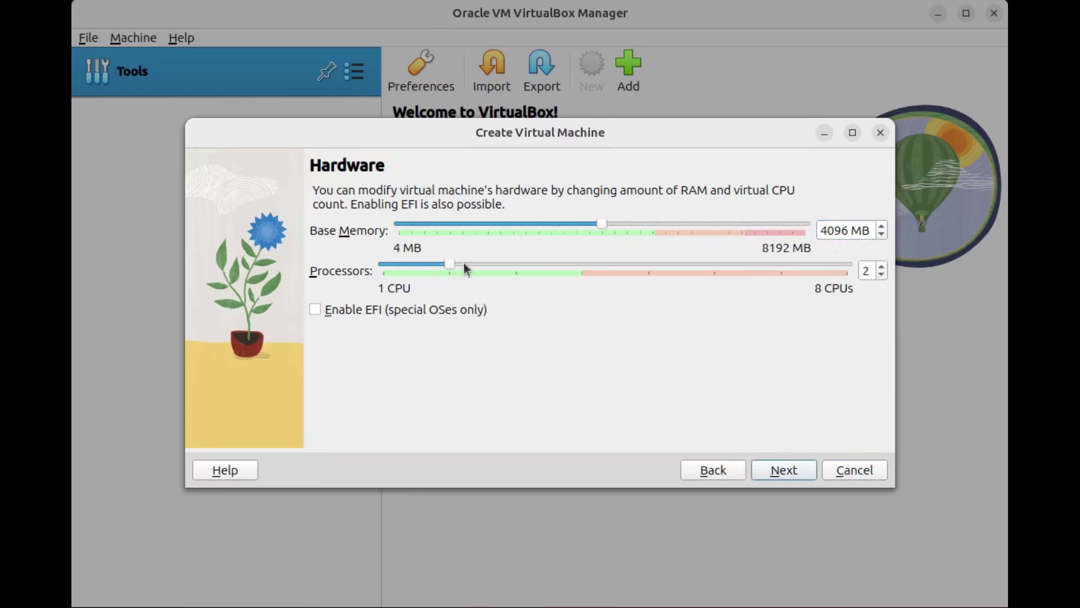
{"action": "left_click", "coordinate": [769, 476]}
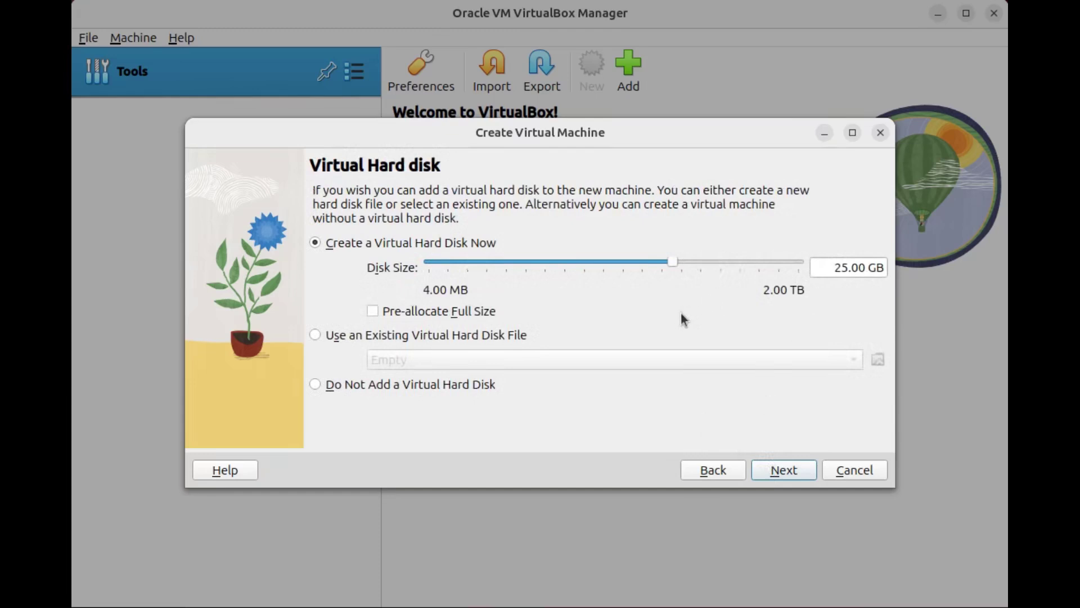
{"action": "left_click", "coordinate": [777, 474]}
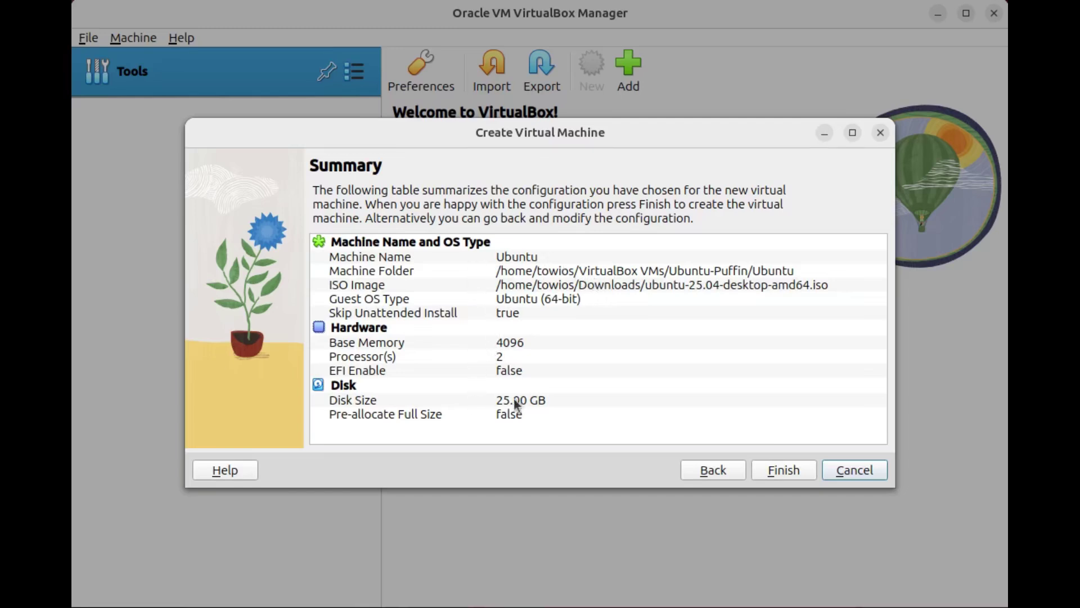
{"action": "left_click", "coordinate": [793, 475]}
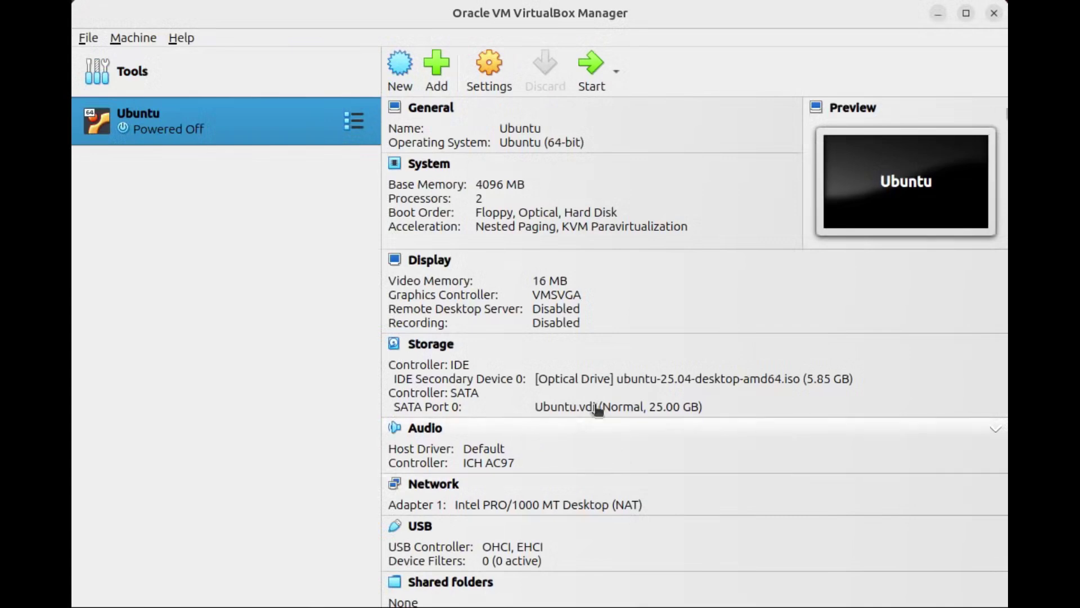
Step: Start the Ubuntu VM and boot the 'Try or Install Ubuntu' GRUB entry
{"action": "double_click", "coordinate": [241, 122]}
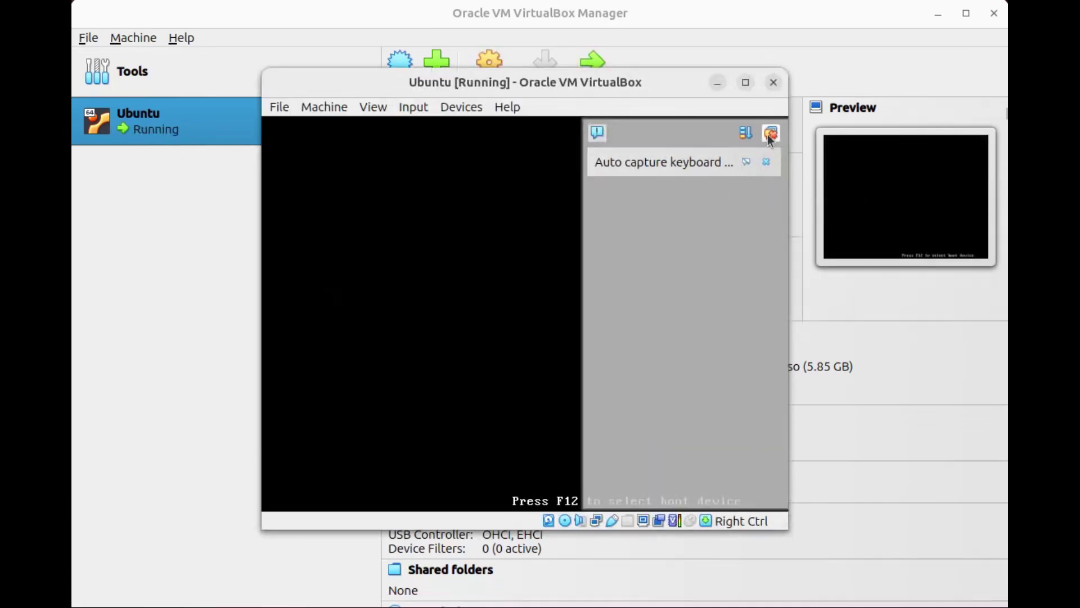
{"action": "left_click", "coordinate": [770, 134]}
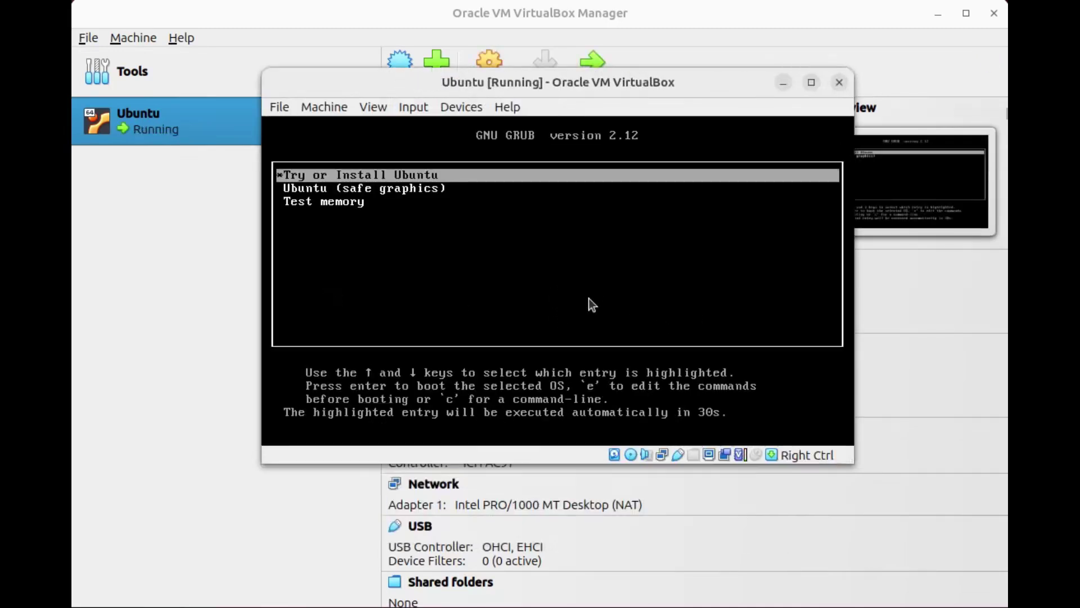
{"action": "key", "text": "Down"}
{"action": "key", "text": "Up"}
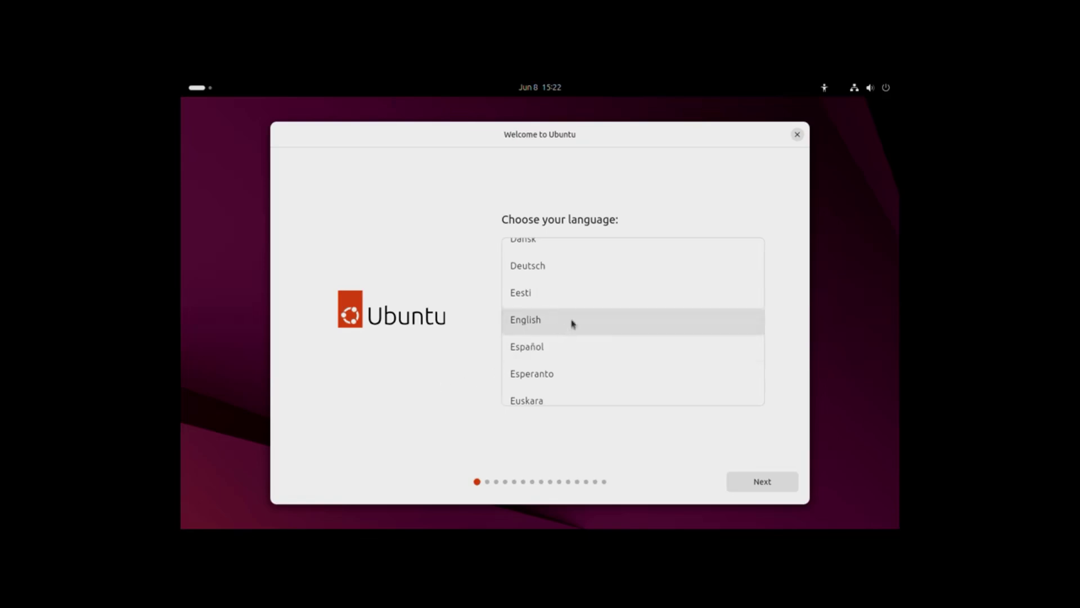
Step: Keep English, skip accessibility, choose the English (UK) keyboard, and keep the wired connection
{"action": "left_click", "coordinate": [762, 483]}
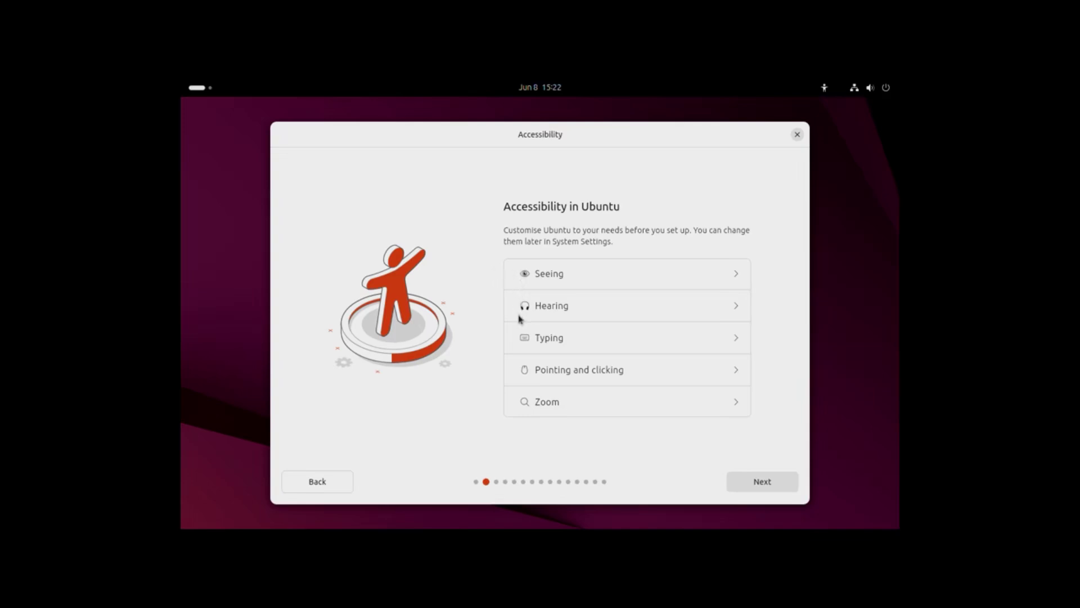
{"action": "left_click", "coordinate": [746, 481]}
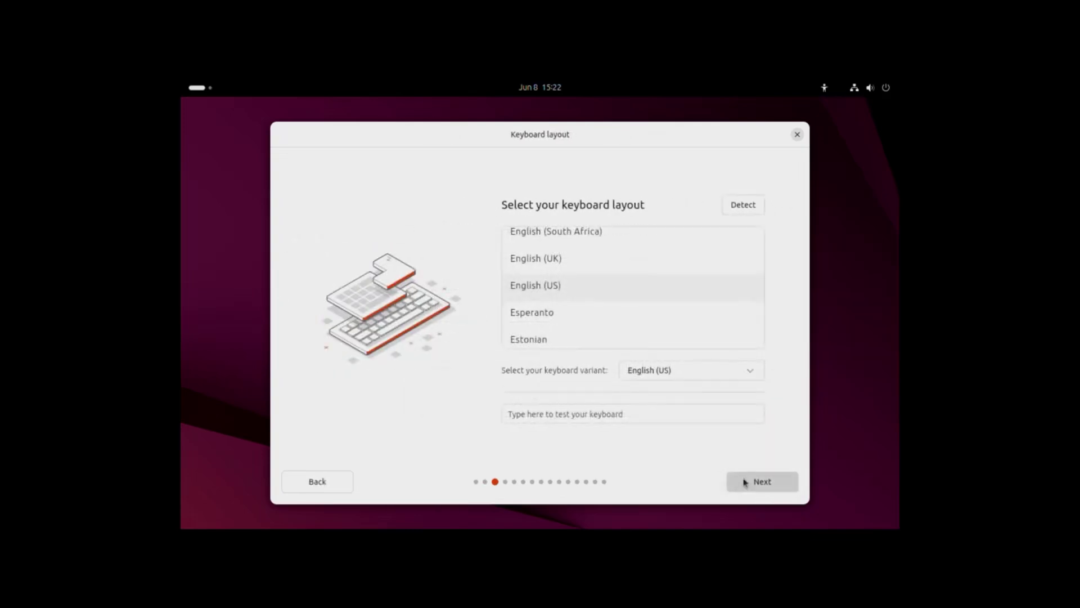
{"action": "left_click", "coordinate": [535, 260]}
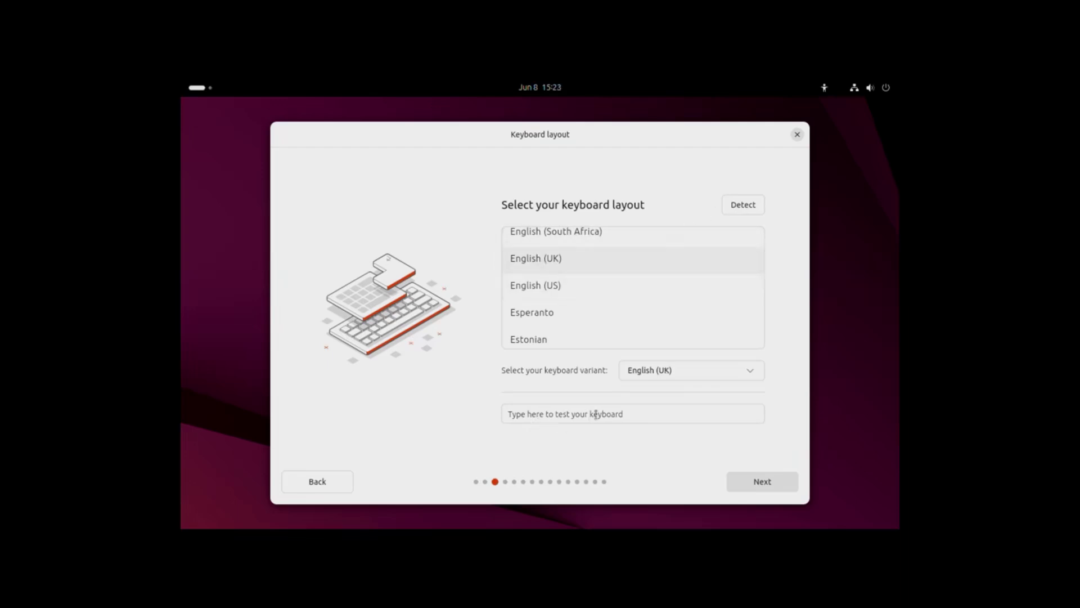
{"action": "left_click", "coordinate": [749, 480]}
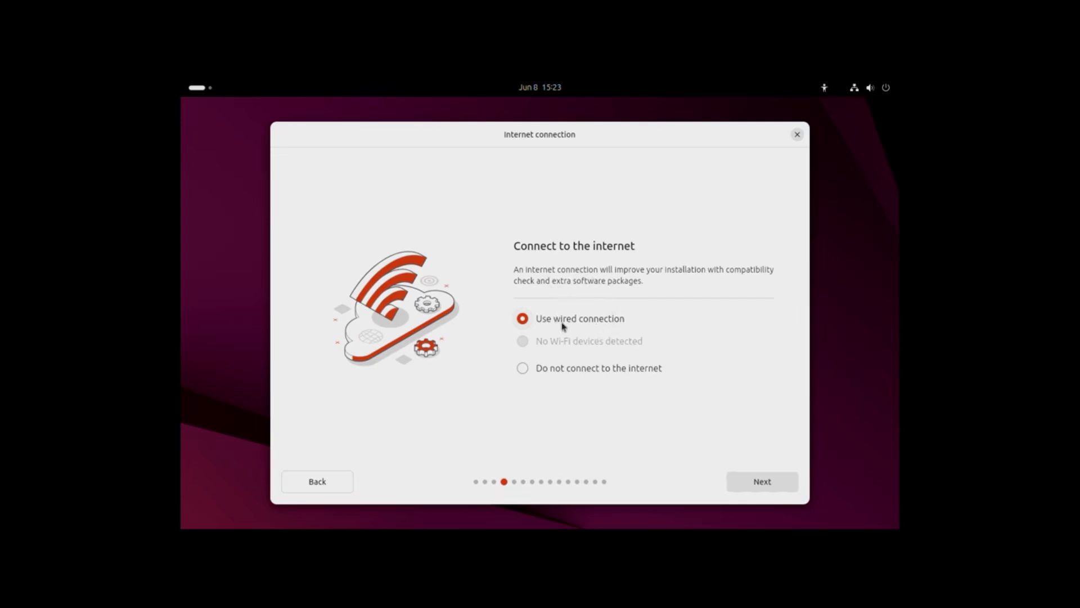
{"action": "left_click", "coordinate": [751, 485]}
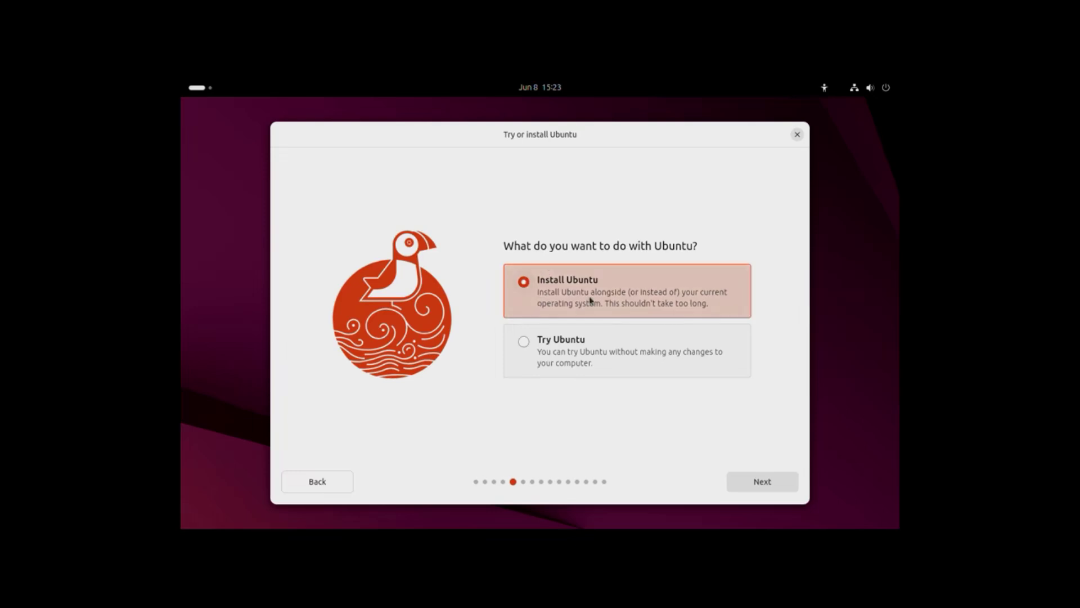
Step: Choose Install Ubuntu, interactive installation and the Extended app selection
{"action": "left_click", "coordinate": [741, 484]}
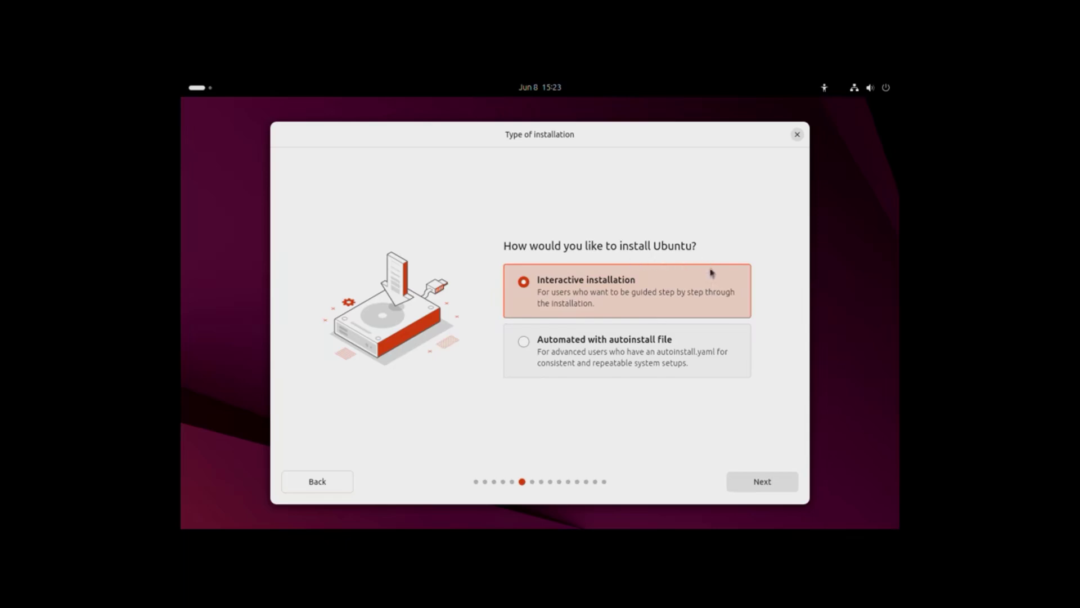
{"action": "left_click", "coordinate": [754, 481]}
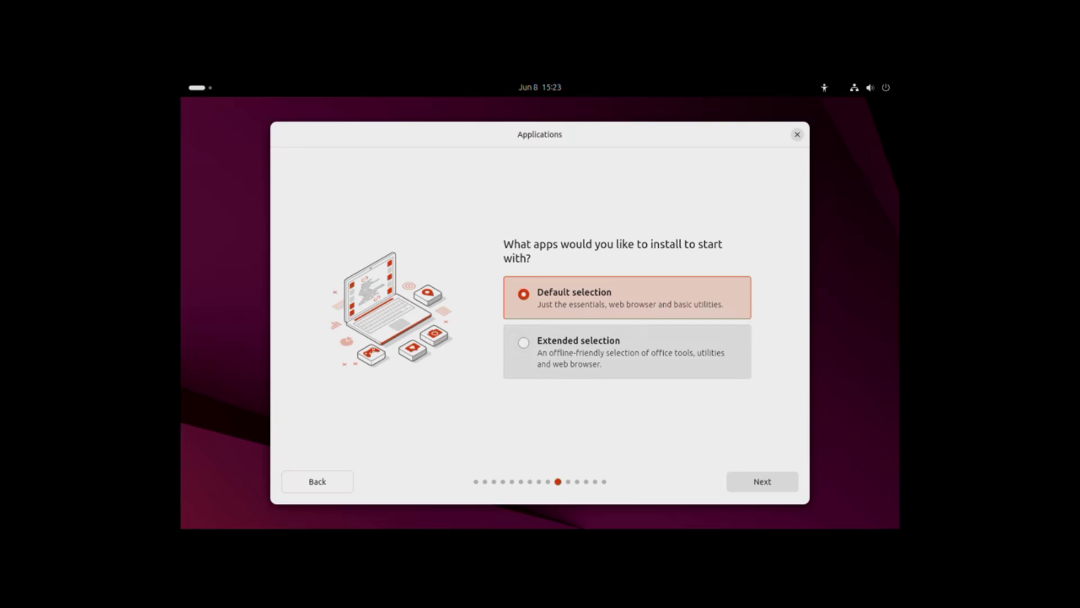
{"action": "left_click", "coordinate": [526, 344]}
{"action": "left_click", "coordinate": [741, 484]}
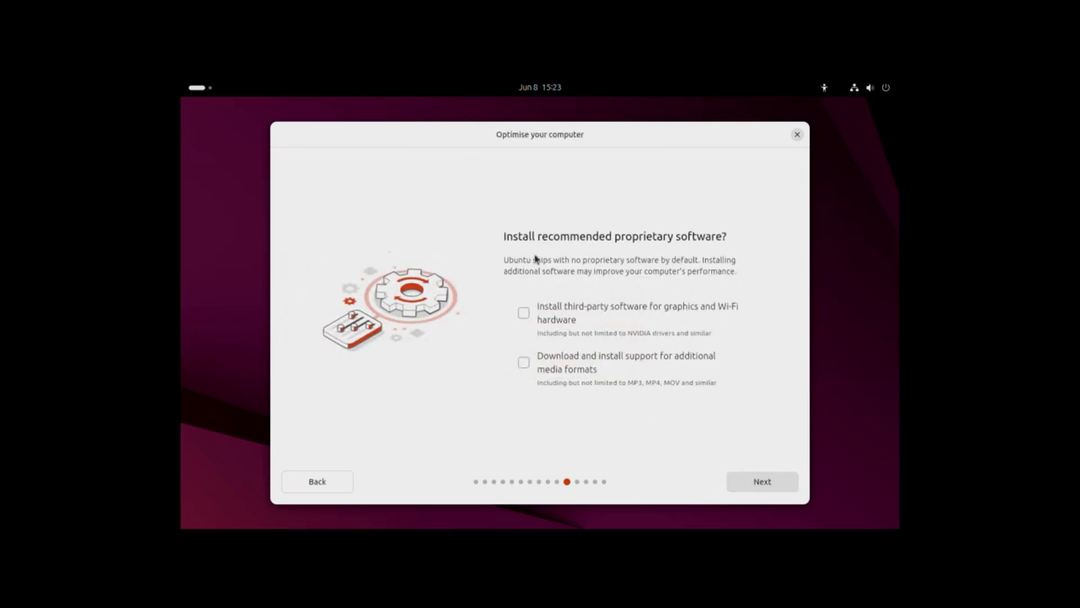
Step: Enable third-party graphics/Wi-Fi drivers and additional media format support
{"action": "left_click", "coordinate": [524, 313]}
{"action": "left_click", "coordinate": [525, 364]}
{"action": "left_click", "coordinate": [753, 478]}
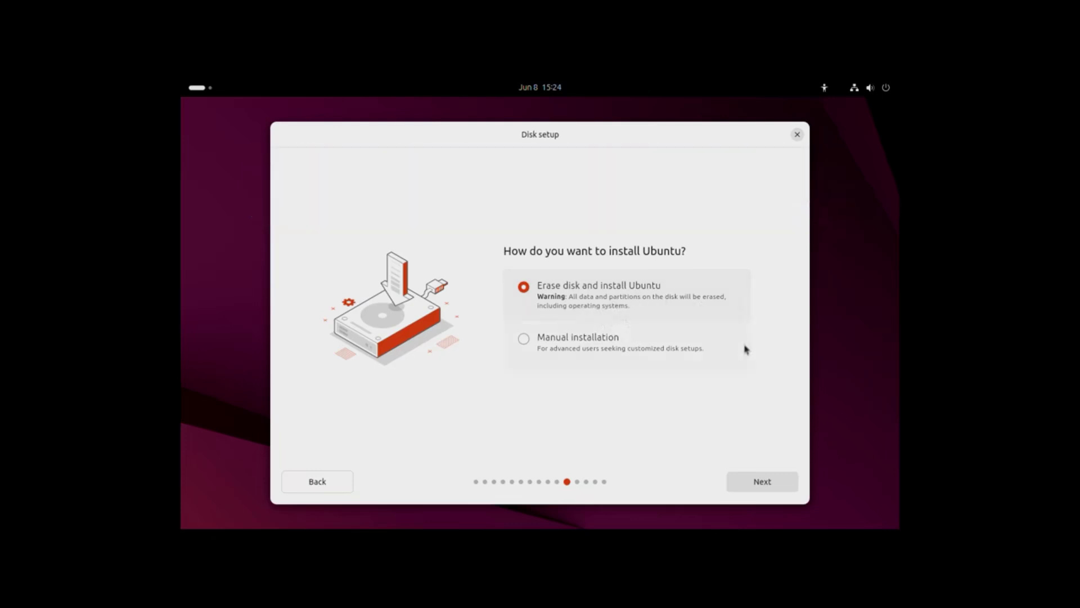
Step: Erase the disk unencrypted and create the account with computer name ubuntu-install-vm and a password
{"action": "left_click", "coordinate": [746, 490]}
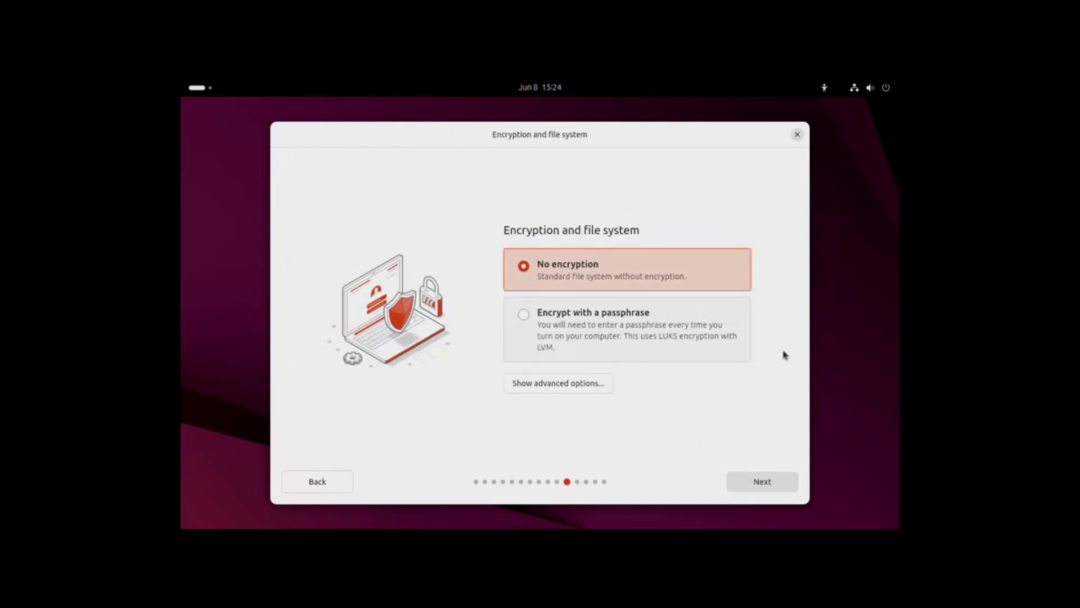
{"action": "left_click", "coordinate": [744, 477]}
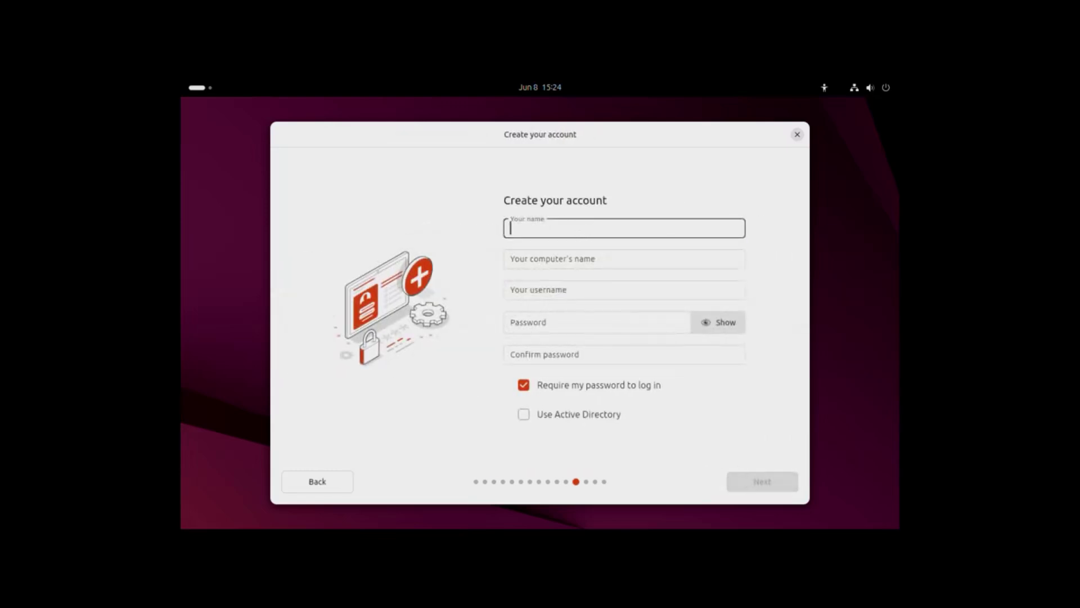
{"action": "type", "text": "user"}
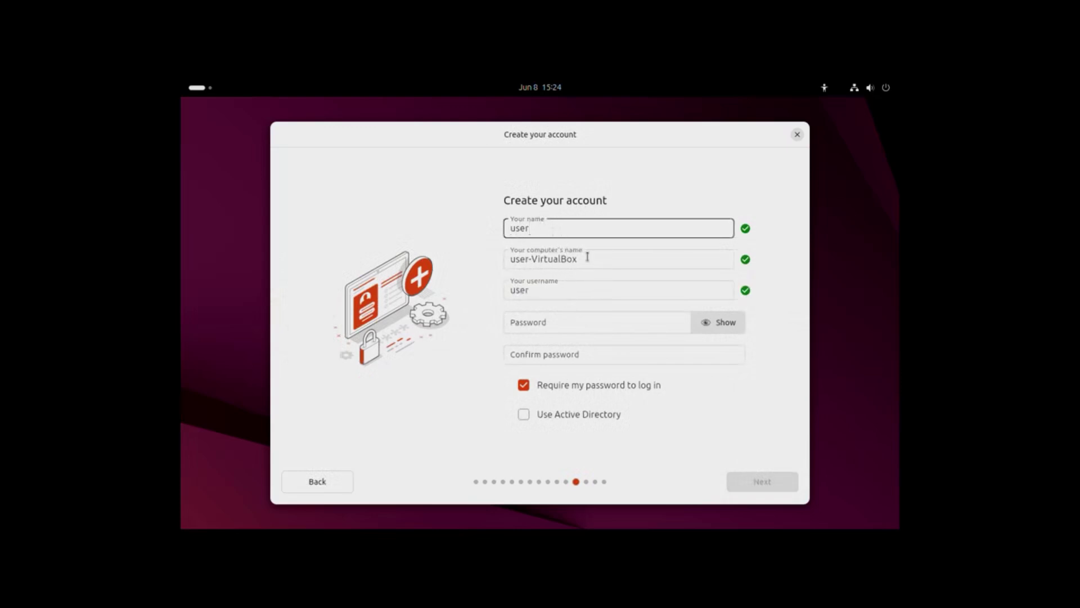
{"action": "key", "text": "Tab"}
{"action": "type", "text": "-install-v"}
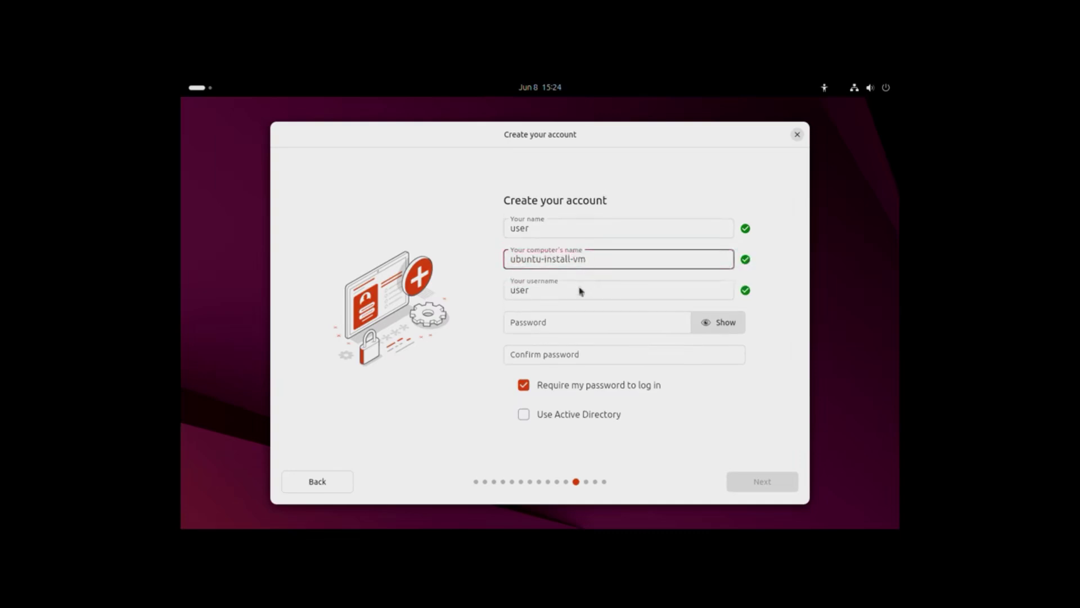
{"action": "key", "text": "Tab"}
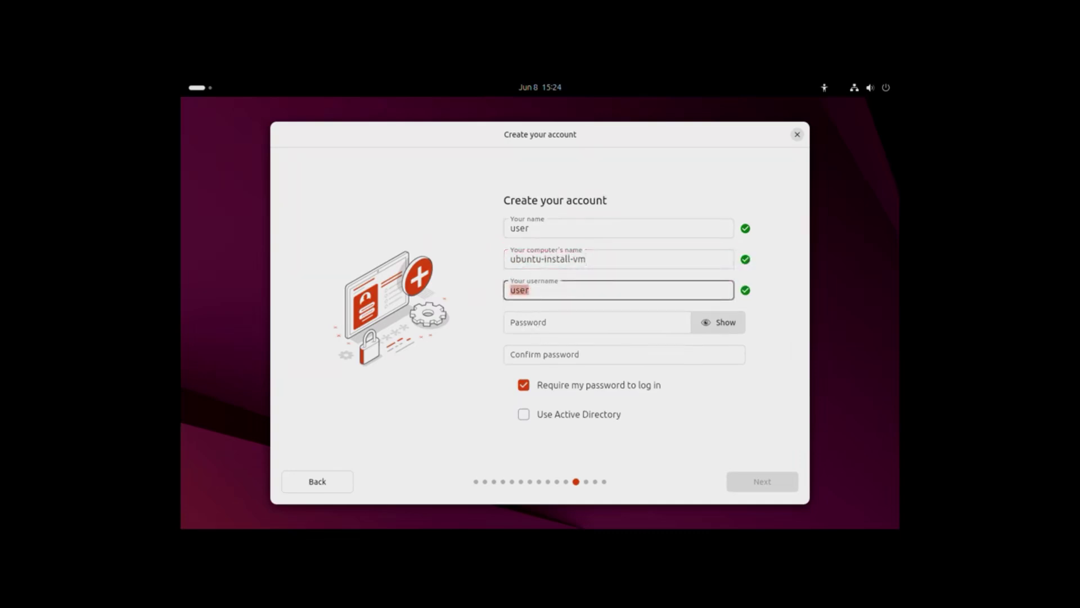
{"action": "key", "text": "Tab"}
{"action": "type", "text": "ubuntu"}
{"action": "key", "text": "Tab"}
{"action": "type", "text": "ubuntu"}
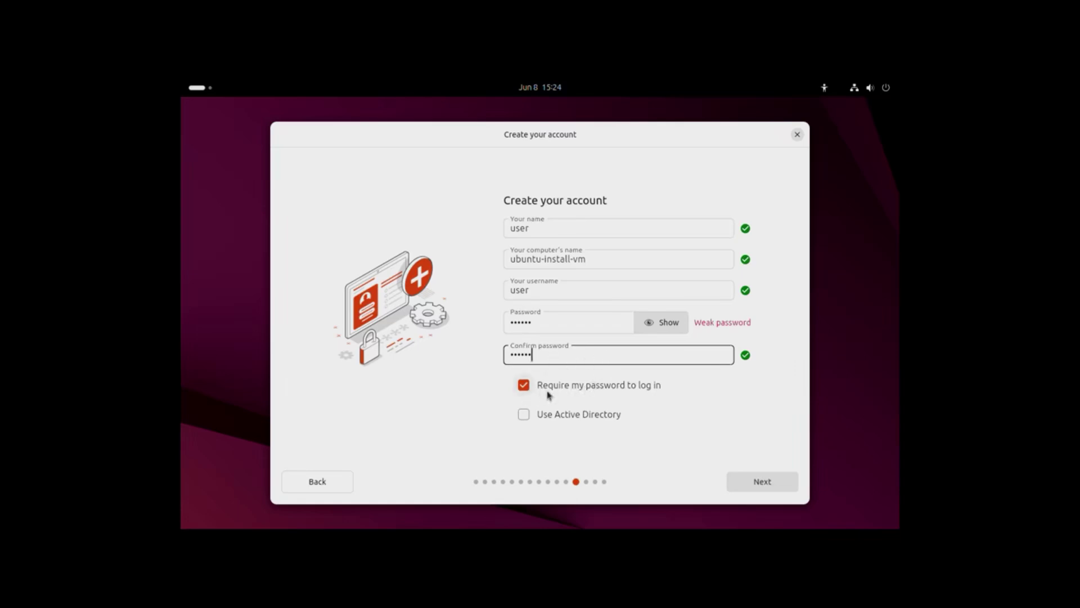
{"action": "left_click", "coordinate": [762, 481]}
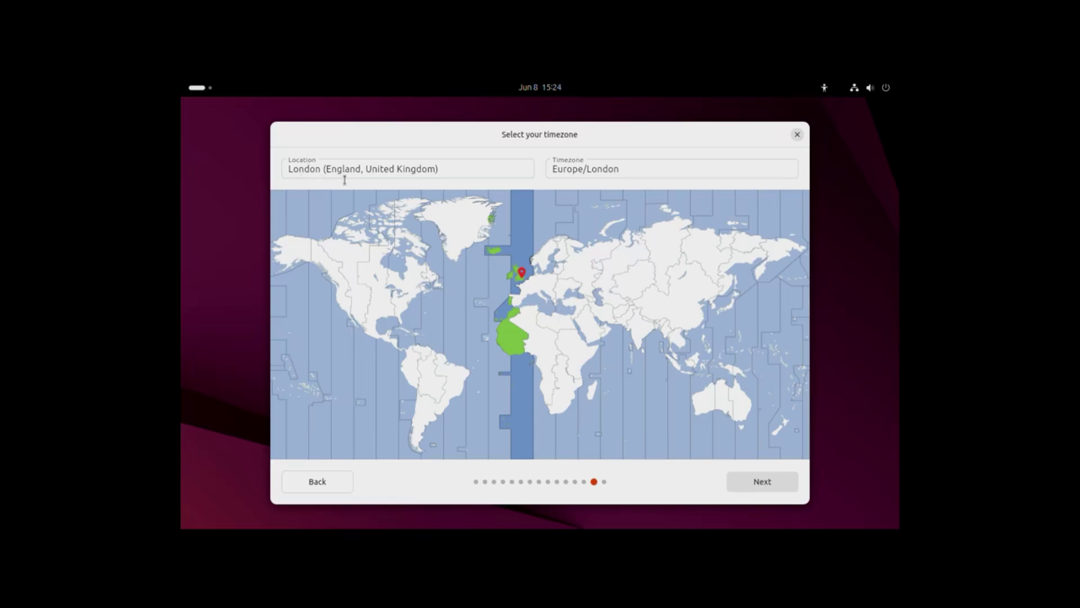
Step: Keep the Europe/London timezone, start the installation, and show the detailed installation log
{"action": "left_click", "coordinate": [743, 480]}
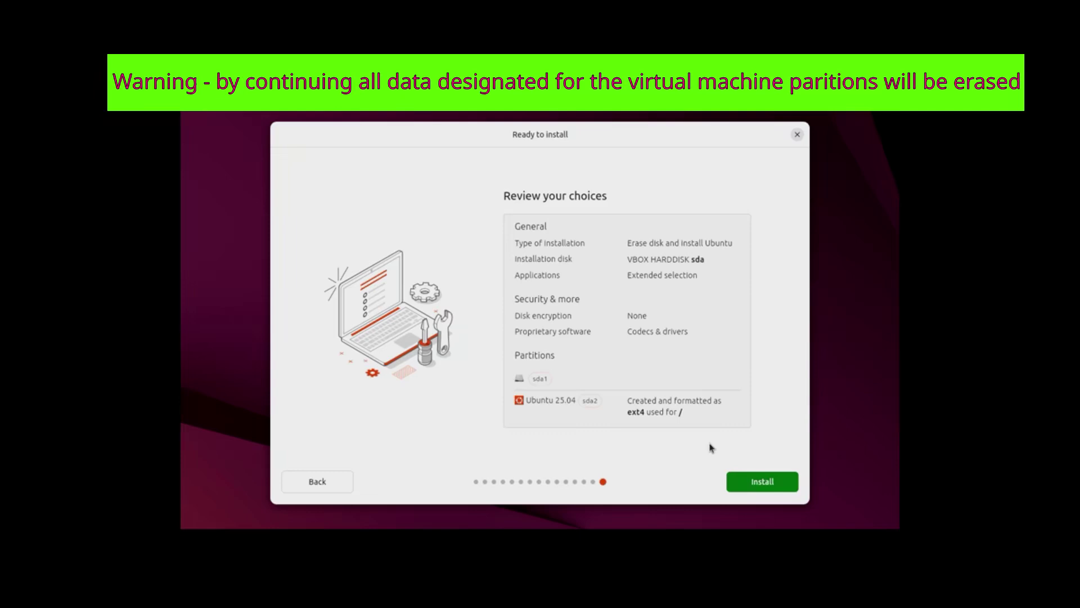
{"action": "left_click", "coordinate": [739, 482]}
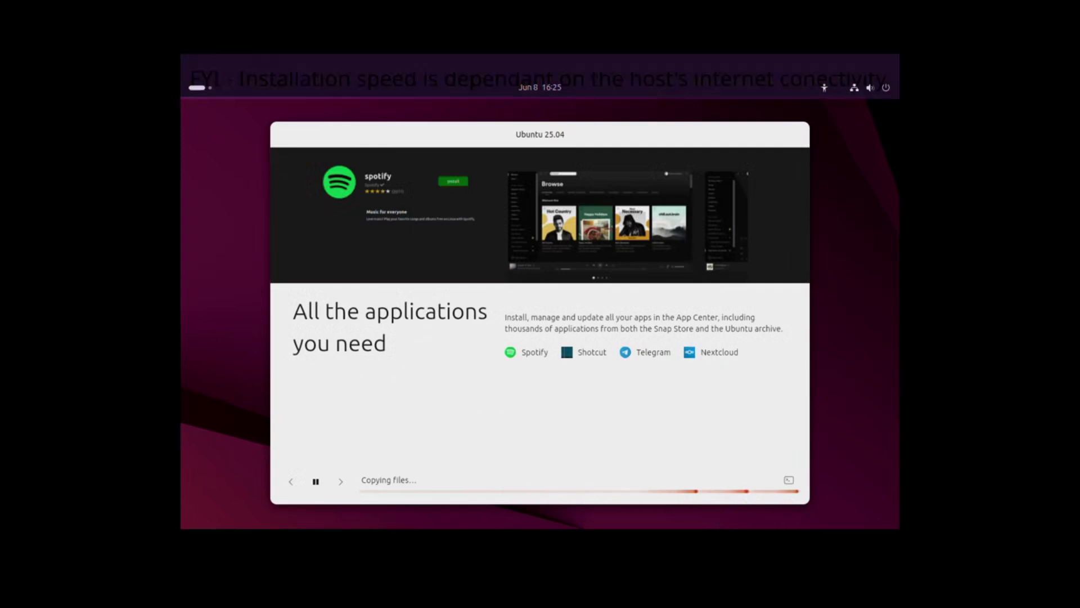
{"action": "left_click", "coordinate": [789, 479]}
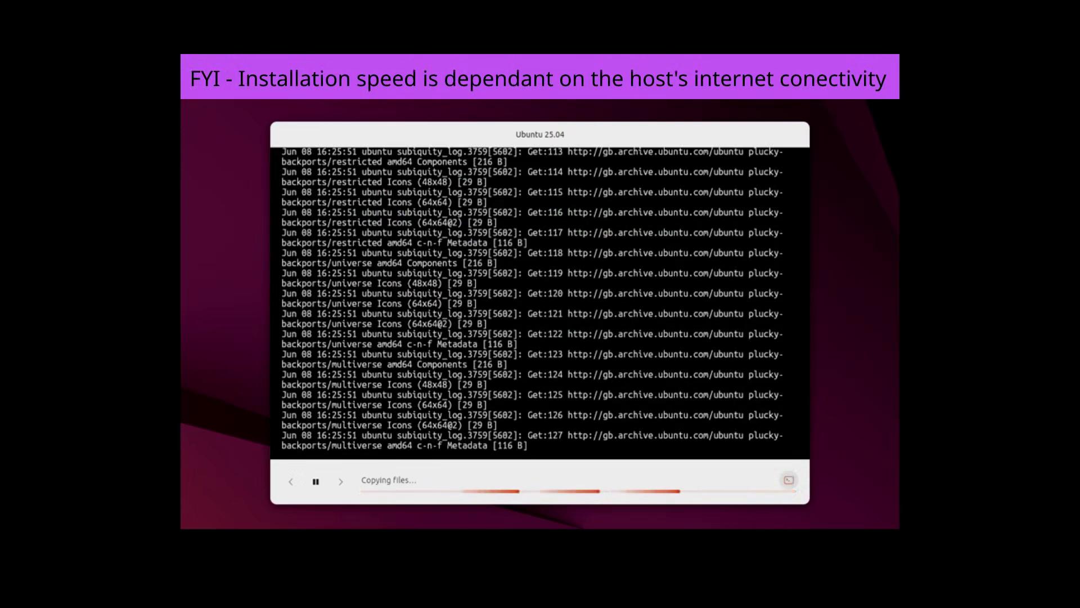